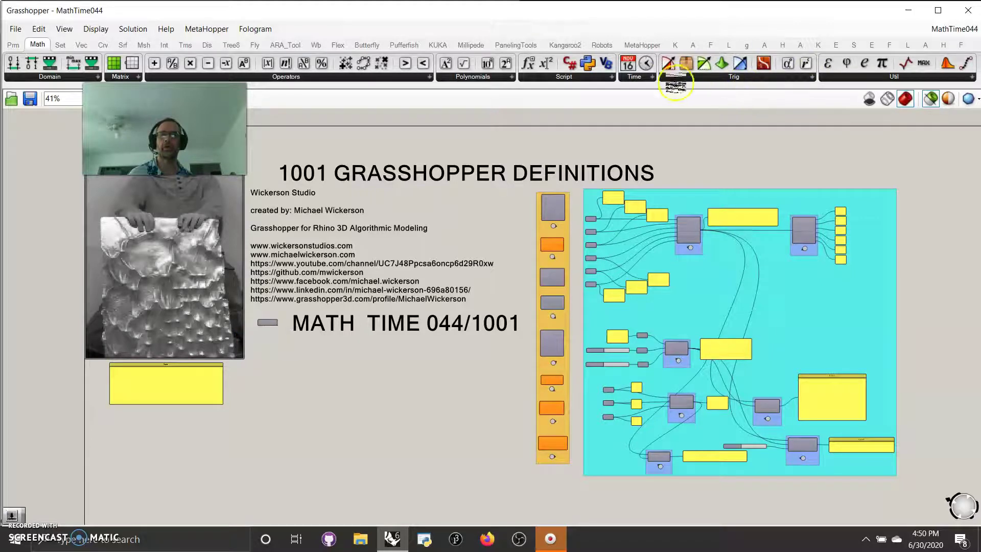
Browse the Math tab's Time, Trig and Util component lists, ending on Time.
left_click(633, 77)
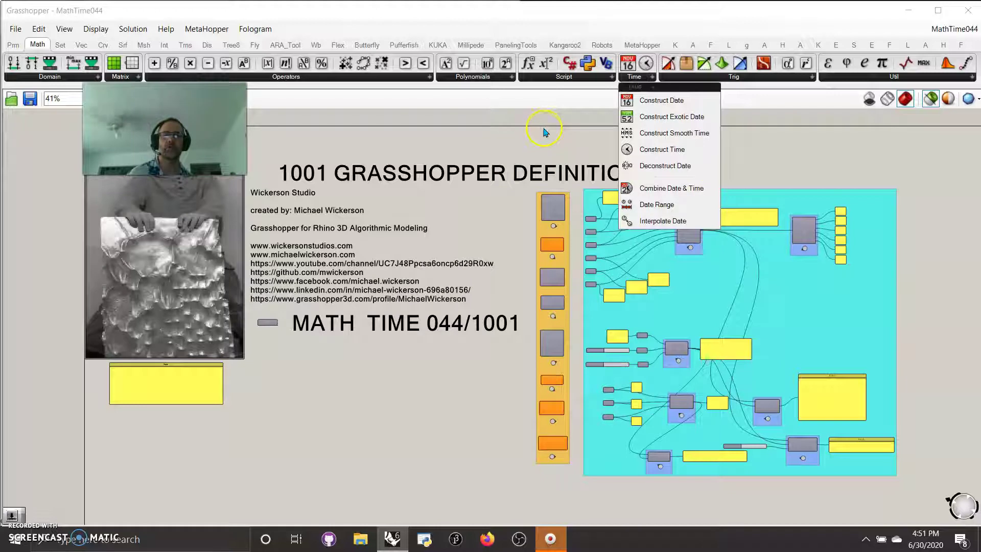
left_click(734, 77)
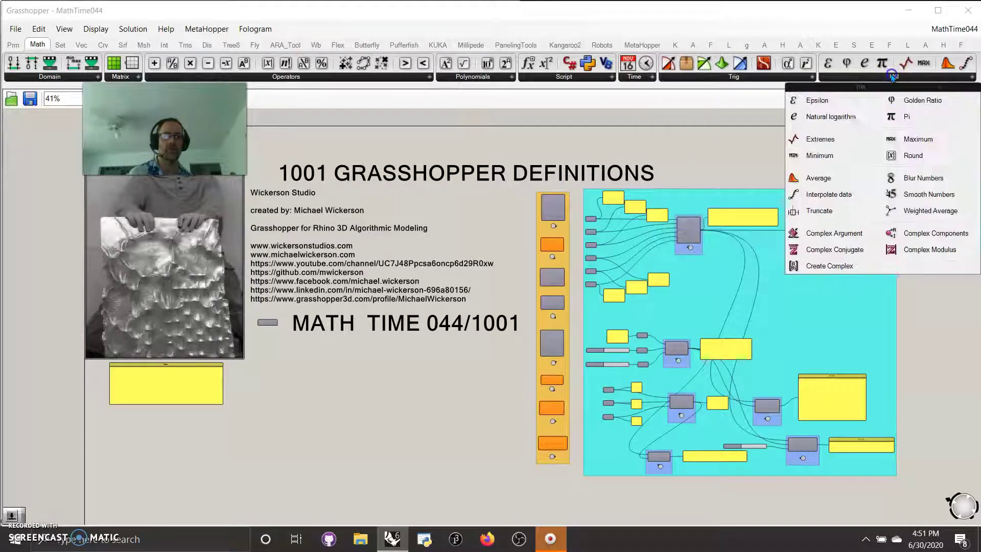
left_click(893, 77)
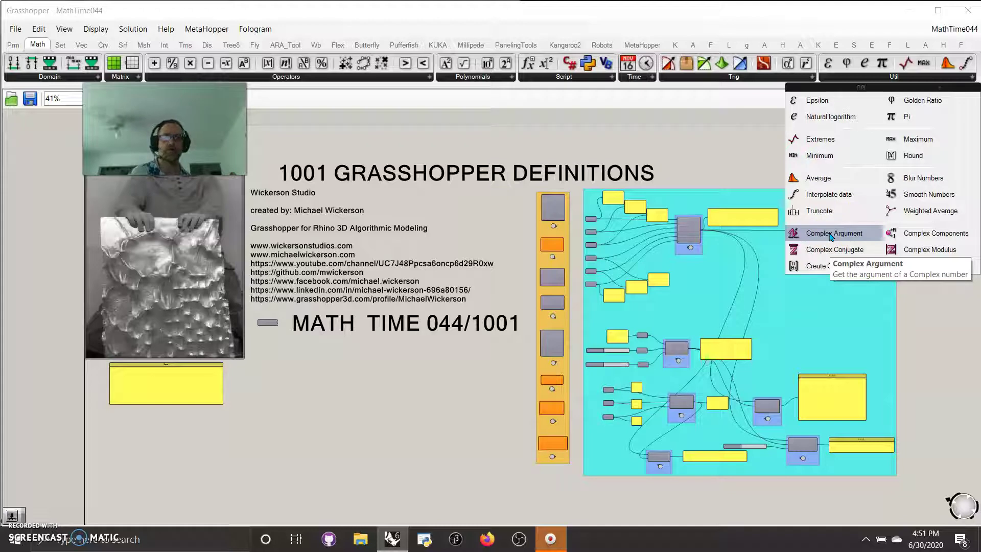
left_click(708, 158)
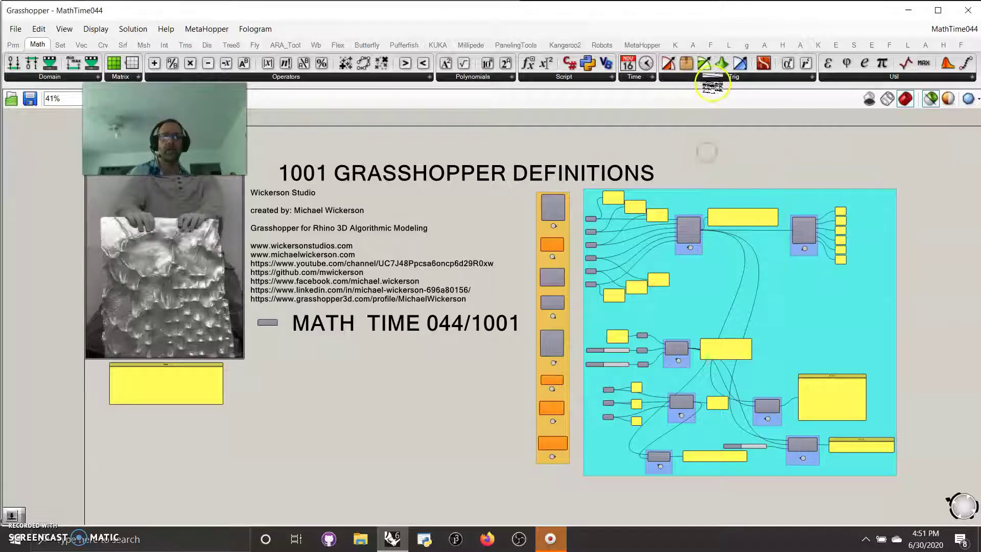
left_click(635, 77)
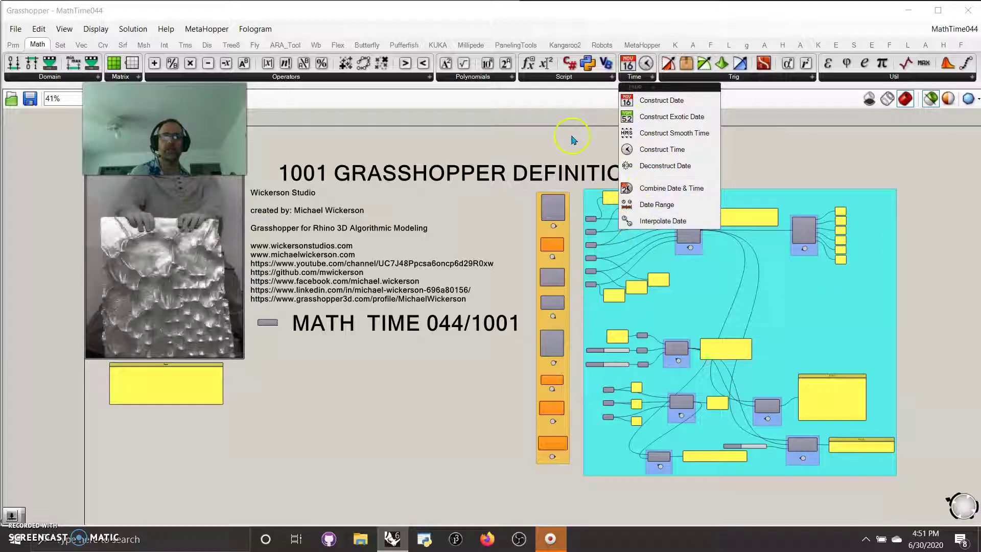
Zoom into the Construct Date example for Thursday, May 21st 2020, then frame Deconstruct Date beside it.
scroll(614, 233, "up", 2)
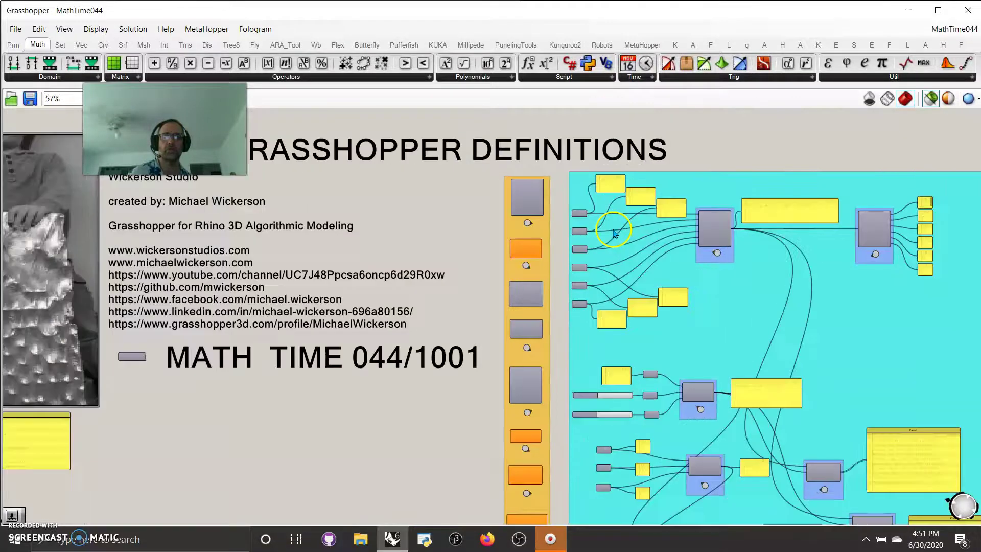
scroll(614, 233, "up", 4)
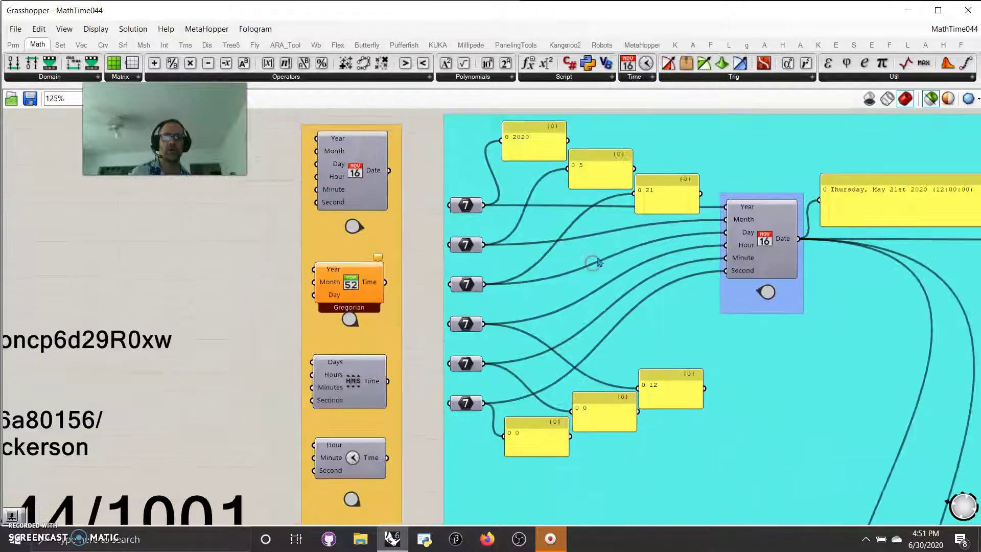
right_click_drag(762, 296, 714, 313)
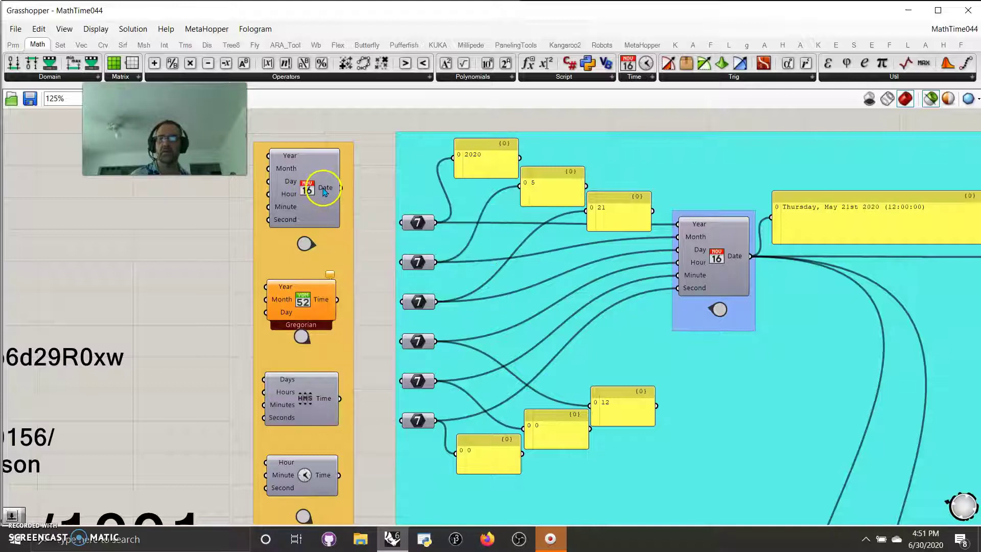
mouse_move(329, 190)
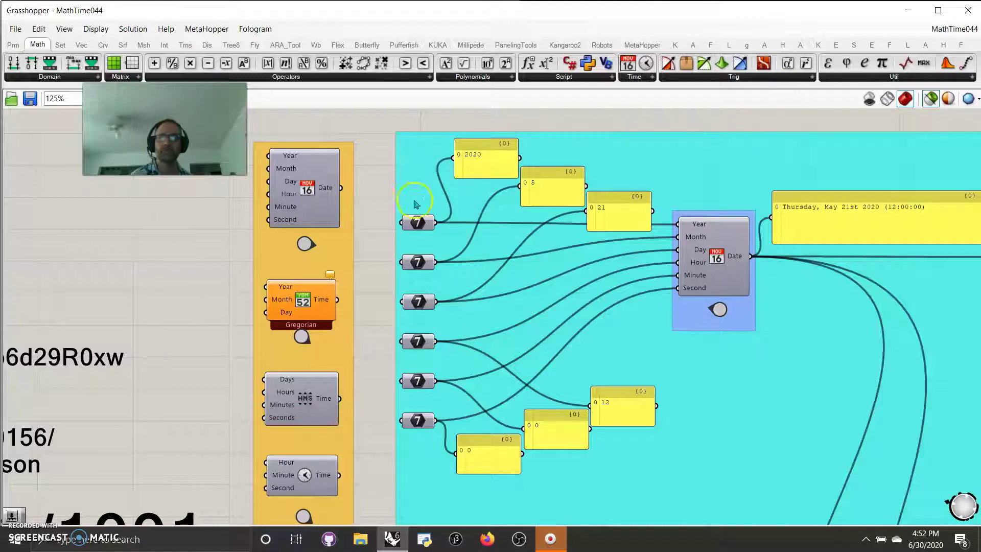
right_click(695, 226)
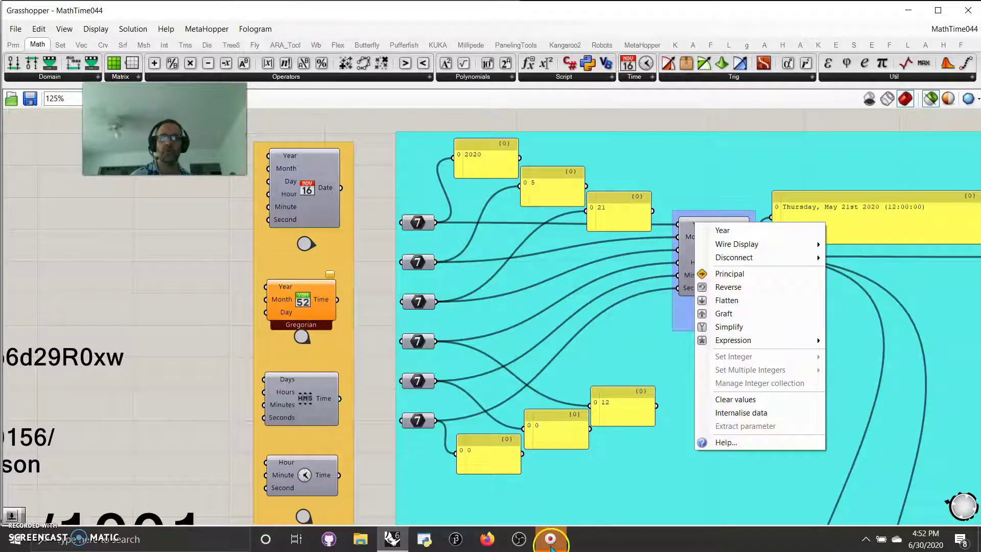
left_click(648, 338)
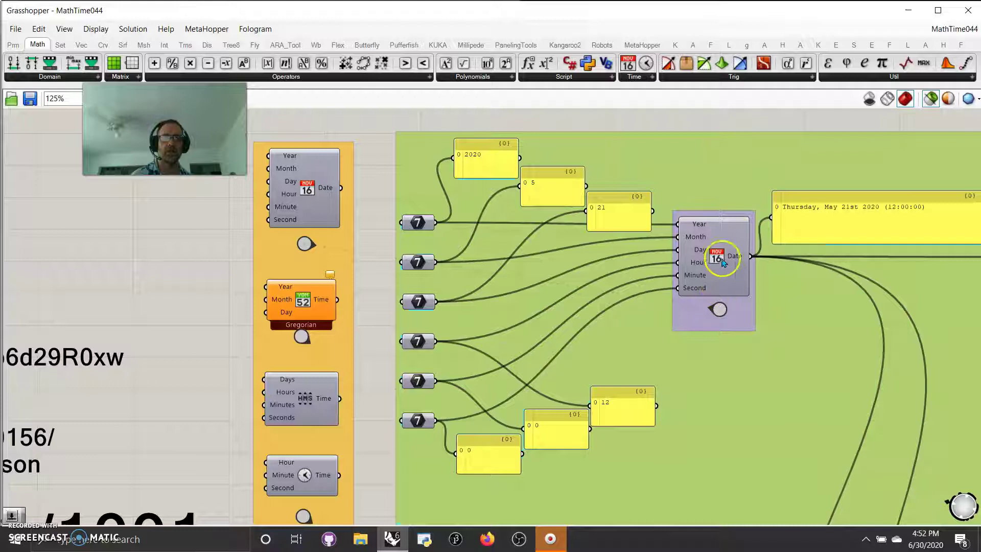
right_click_drag(801, 320, 600, 307)
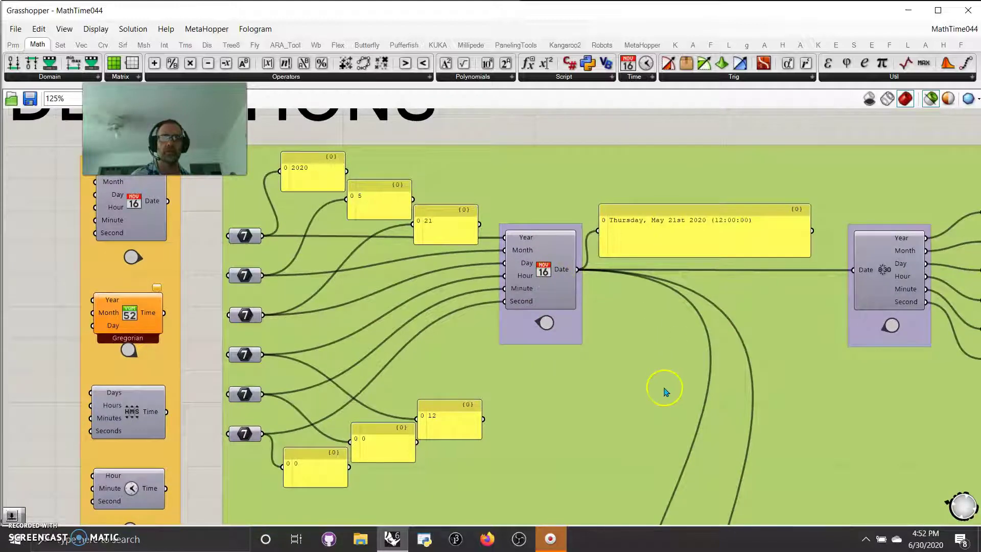
right_click_drag(634, 375, 668, 371)
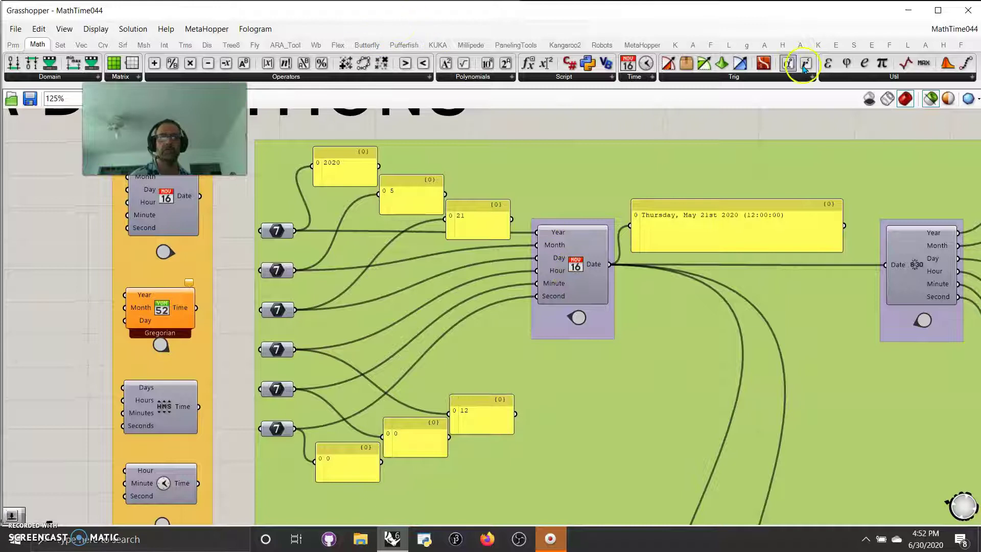
Add an Exceptions component from Params > Util above the Construct Date example.
left_click(13, 45)
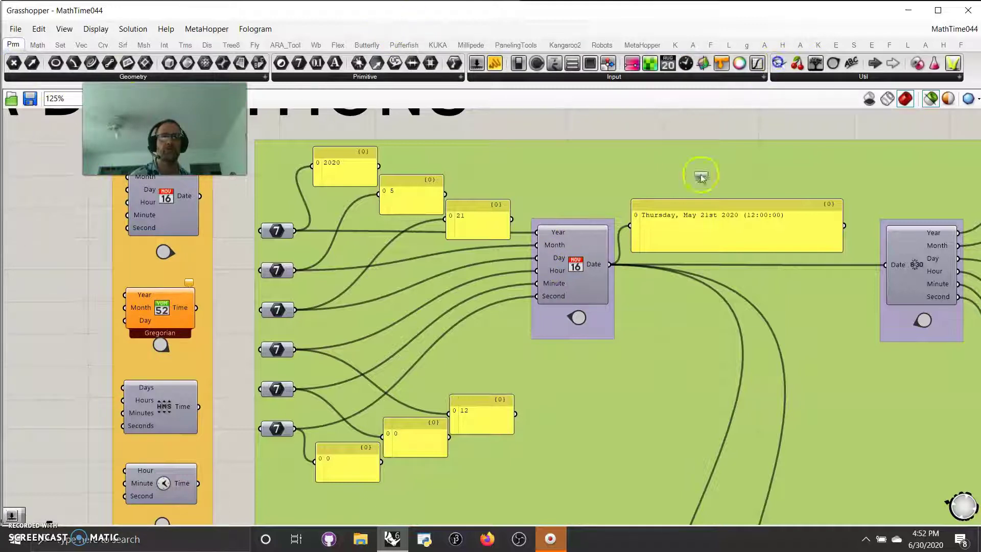
left_click_drag(701, 177, 643, 134)
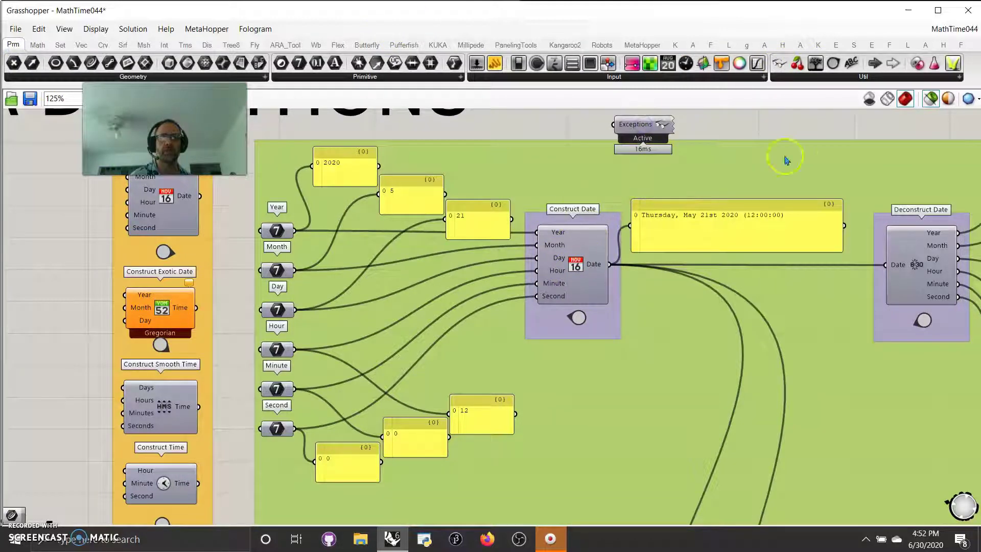
right_click_drag(868, 321, 510, 314)
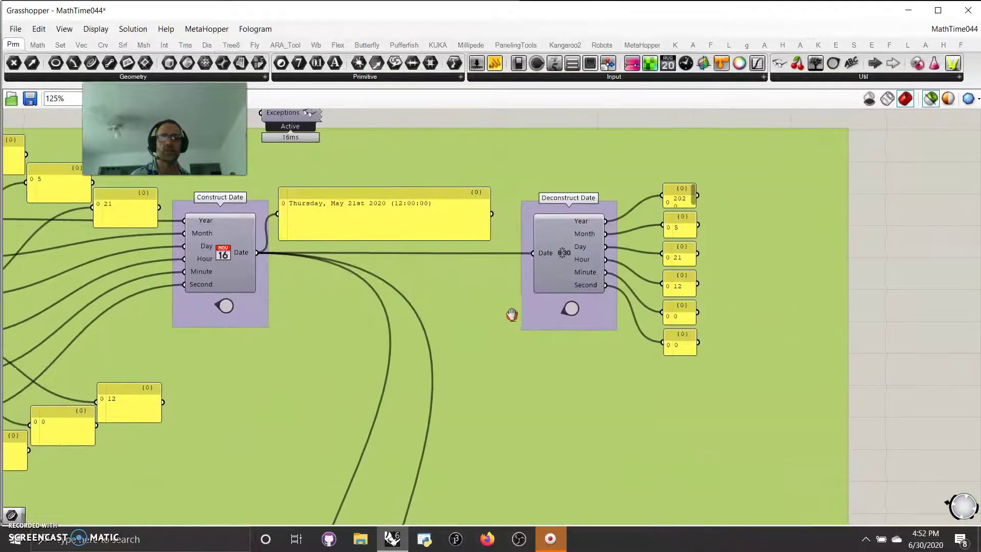
Jump from Deconstruct Date to the orange legend and pan up to Construct Date.
left_click(570, 308)
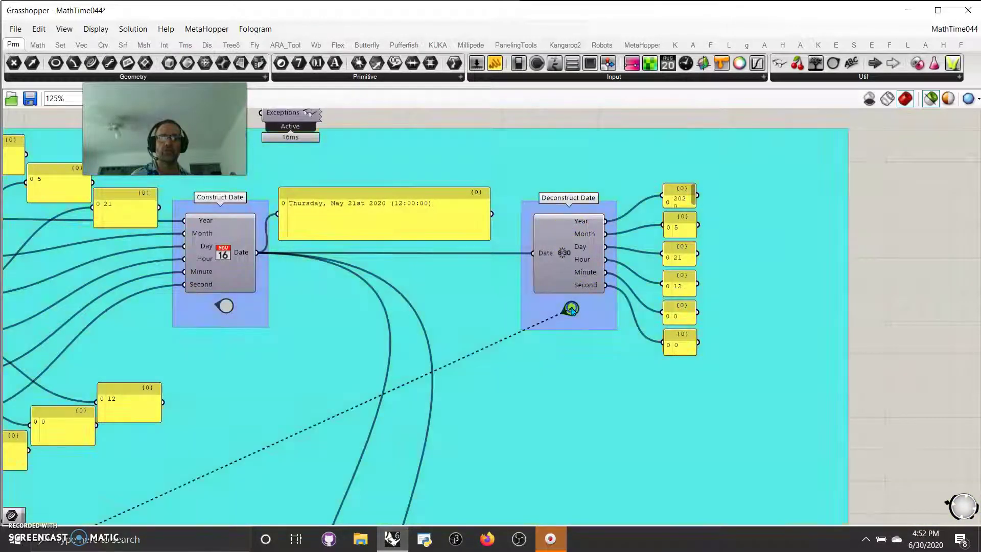
left_click(571, 308)
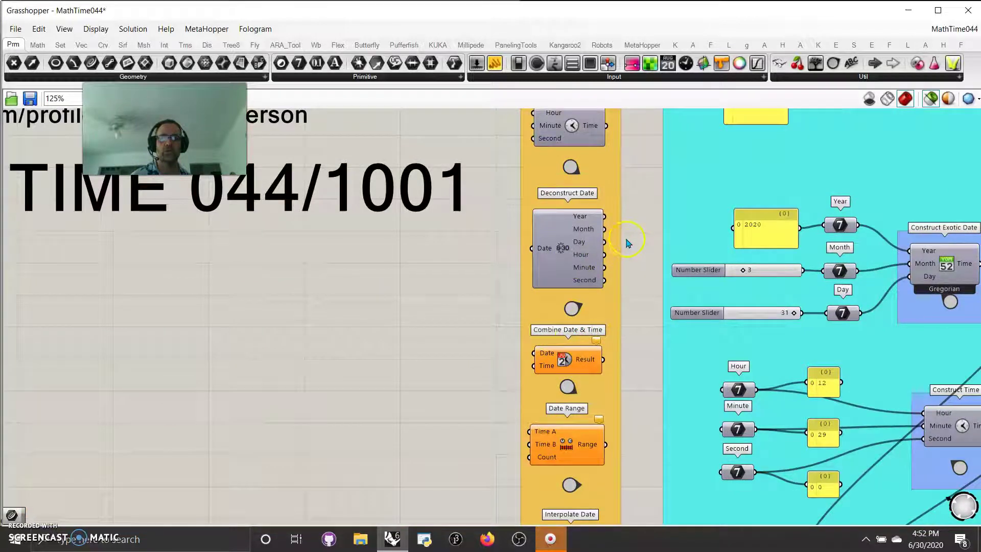
right_click_drag(634, 228, 632, 356)
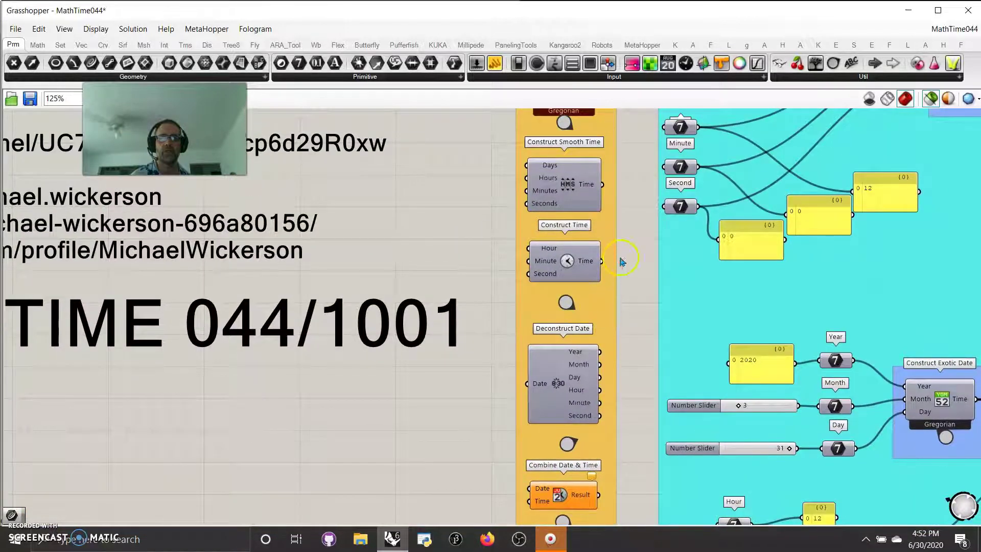
right_click_drag(621, 257, 625, 355)
right_click_drag(629, 262, 631, 404)
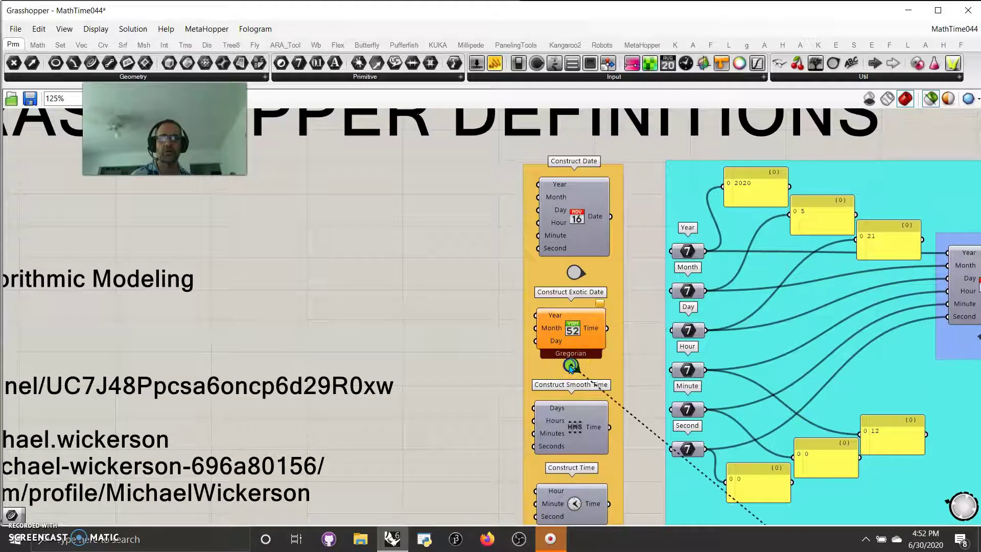
Jump to the Construct Exotic Date example (Tuesday, March 31st 2020) and lower its jump marker.
left_click(571, 367)
left_click(565, 346)
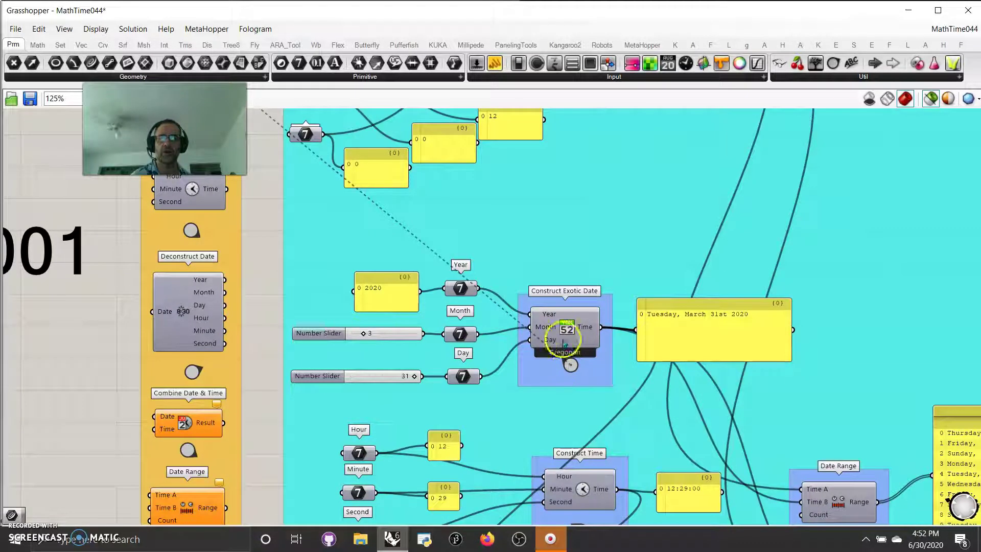
left_click(558, 329)
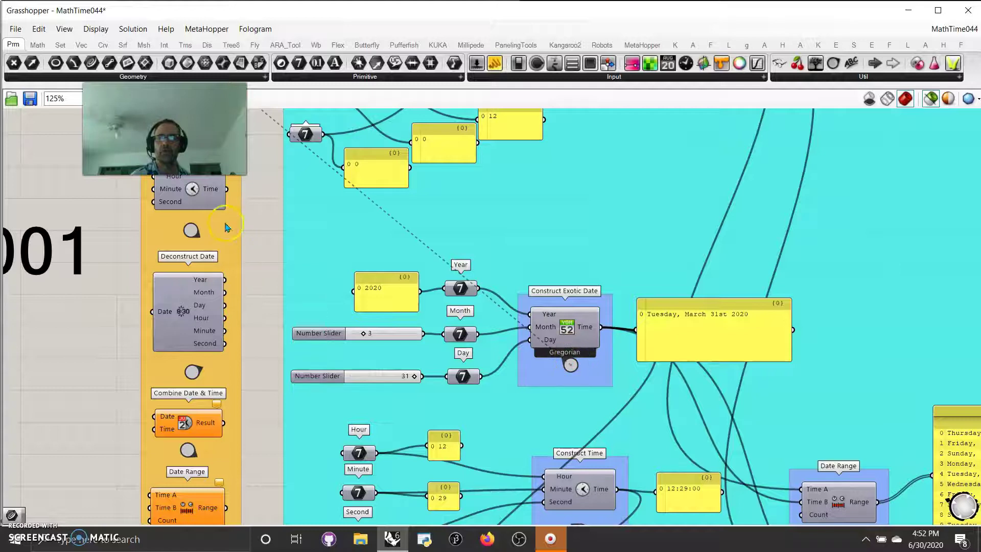
right_click_drag(388, 408, 388, 231)
left_click(478, 363)
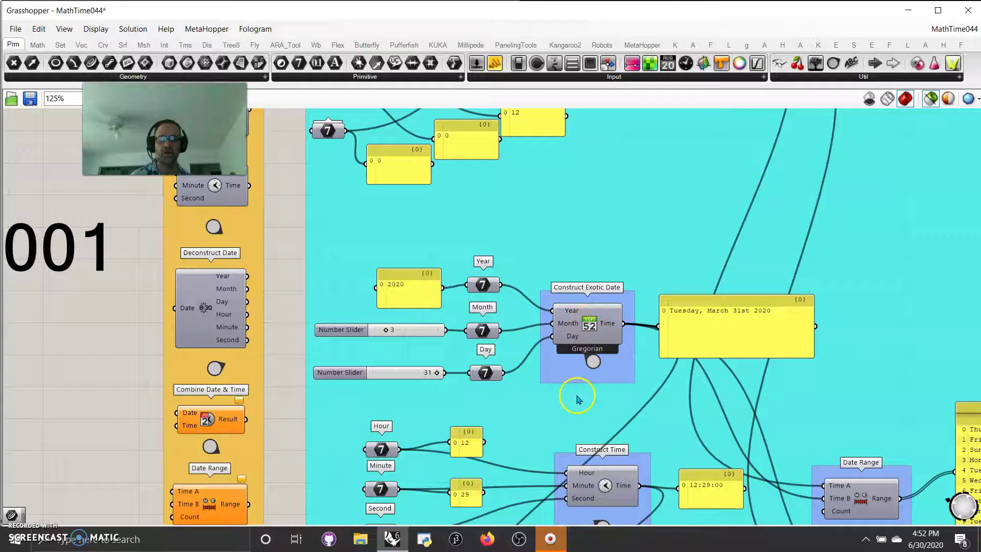
left_click_drag(590, 368, 589, 378)
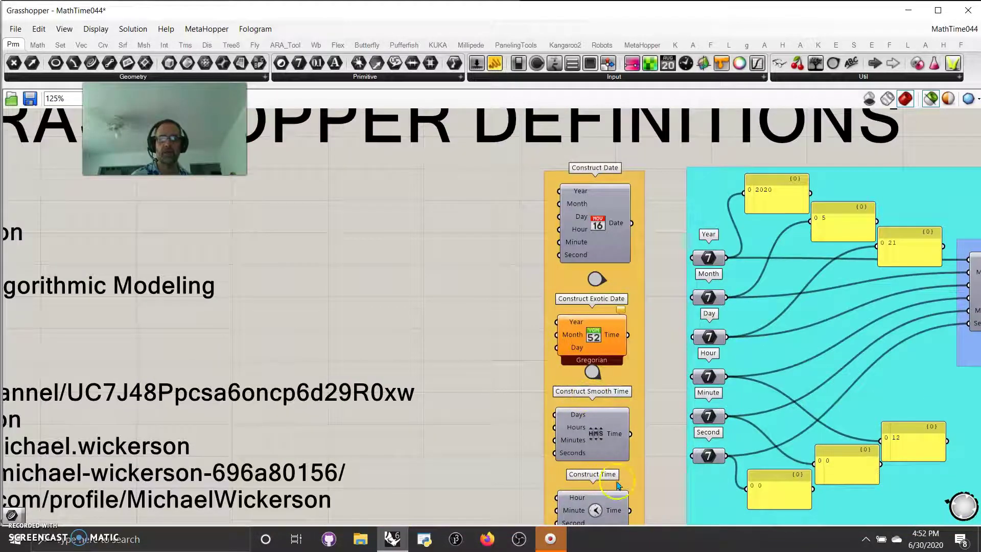
Open Construct Smooth Time's help from the legend and scroll to its Days, Hours, Minutes, Seconds inputs.
right_click_drag(596, 417, 552, 233)
mouse_move(539, 225)
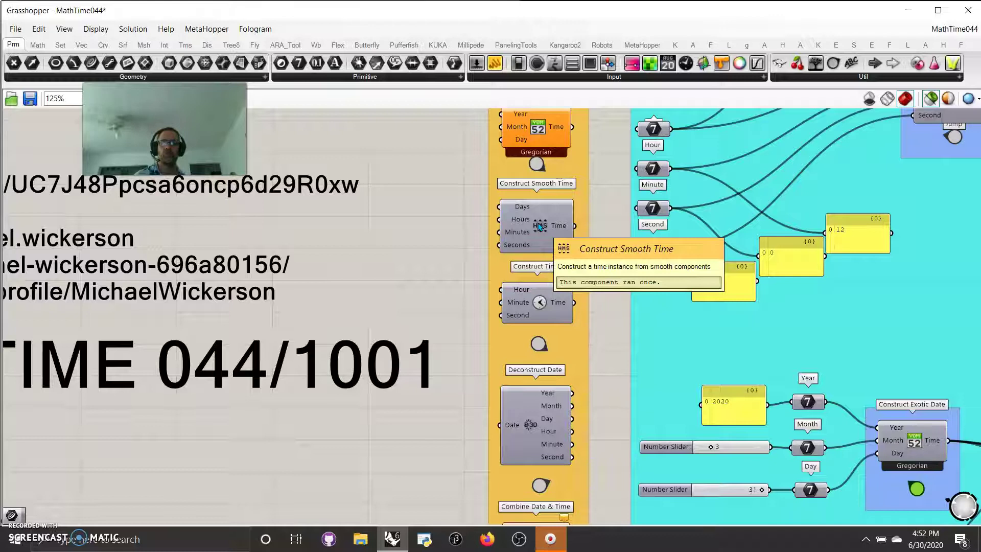
right_click(539, 226)
right_click(530, 241)
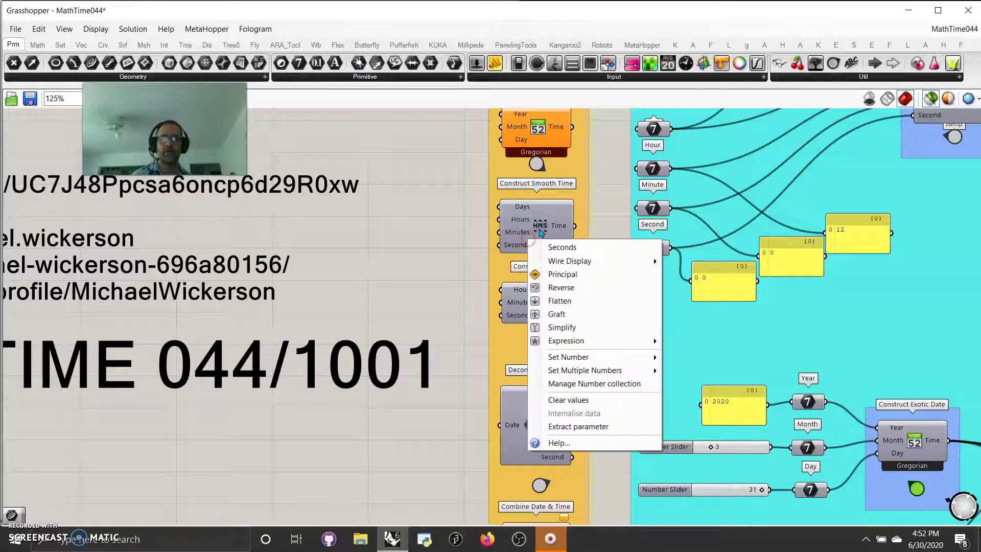
right_click(540, 227)
left_click(554, 278)
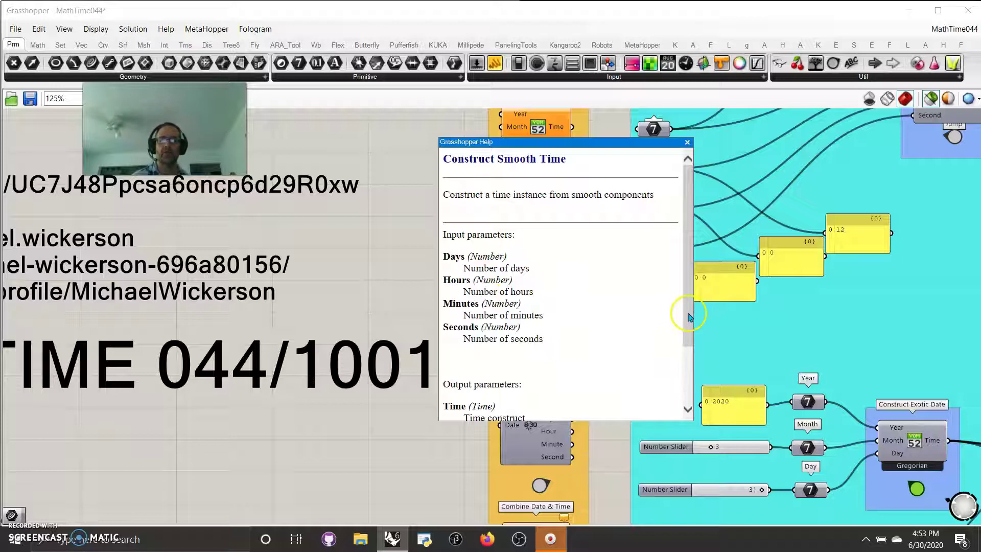
left_click_drag(688, 316, 686, 346)
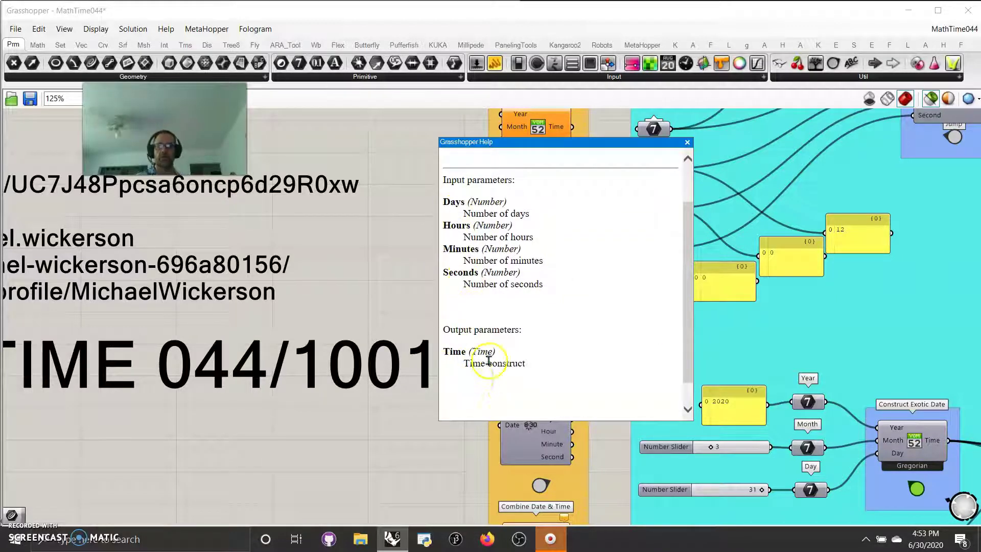
Close the help, review the Construct Time and Combine Date & Time examples, then jump to Date Range.
left_click(687, 142)
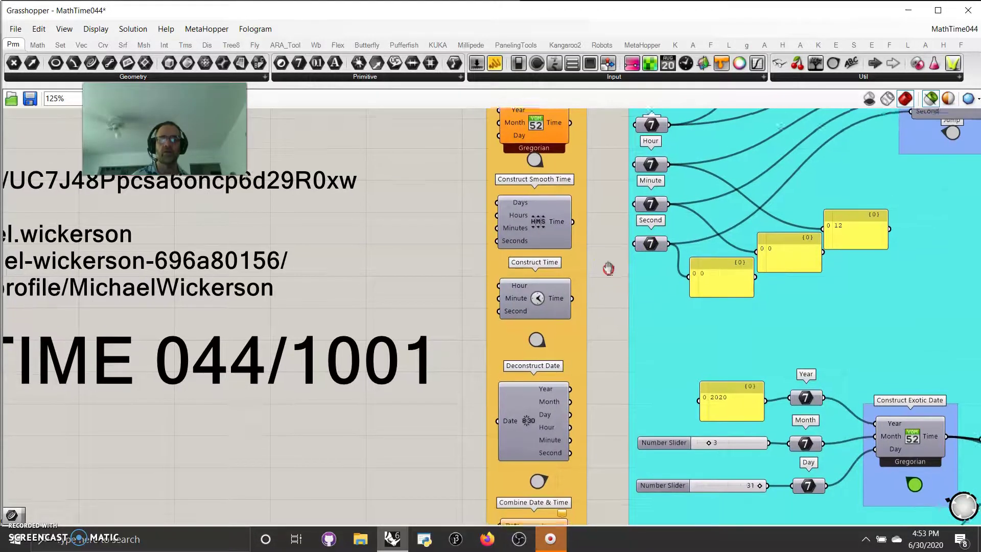
left_click(537, 342)
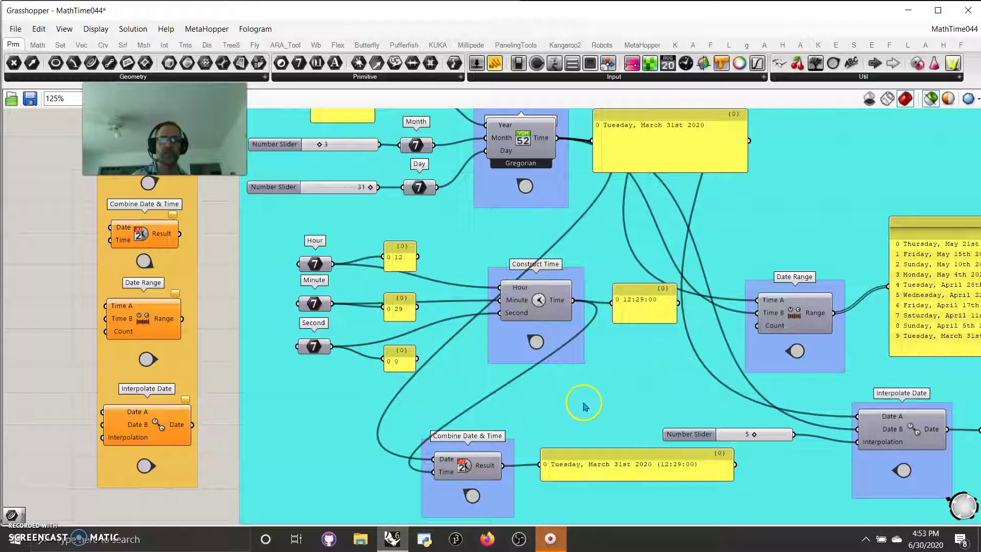
right_click_drag(215, 272, 340, 294)
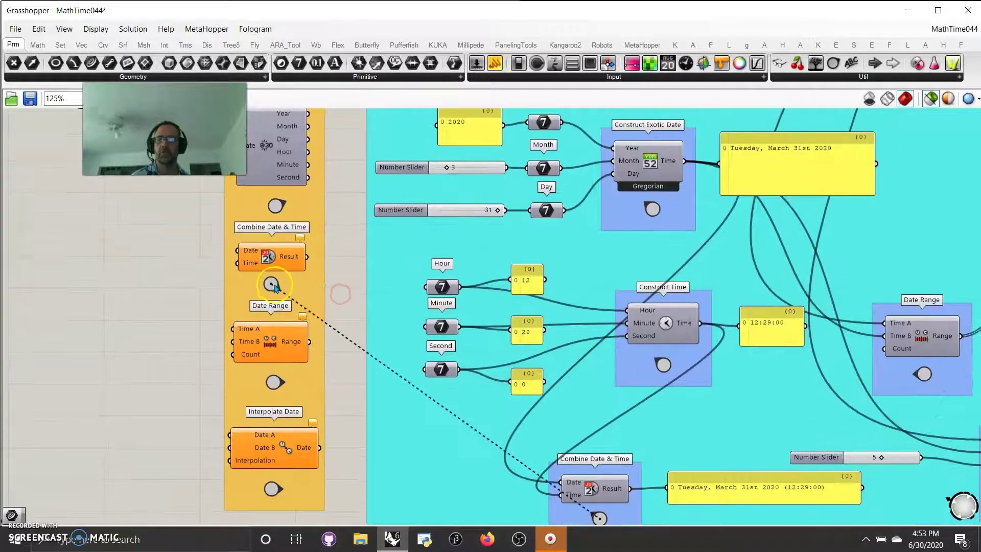
right_click_drag(270, 284, 262, 280)
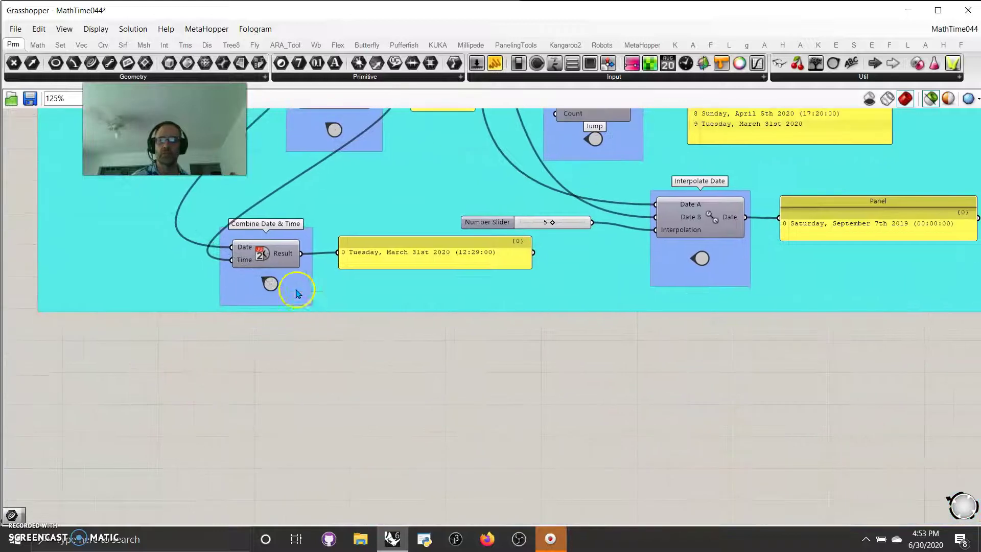
right_click_drag(277, 337, 441, 406)
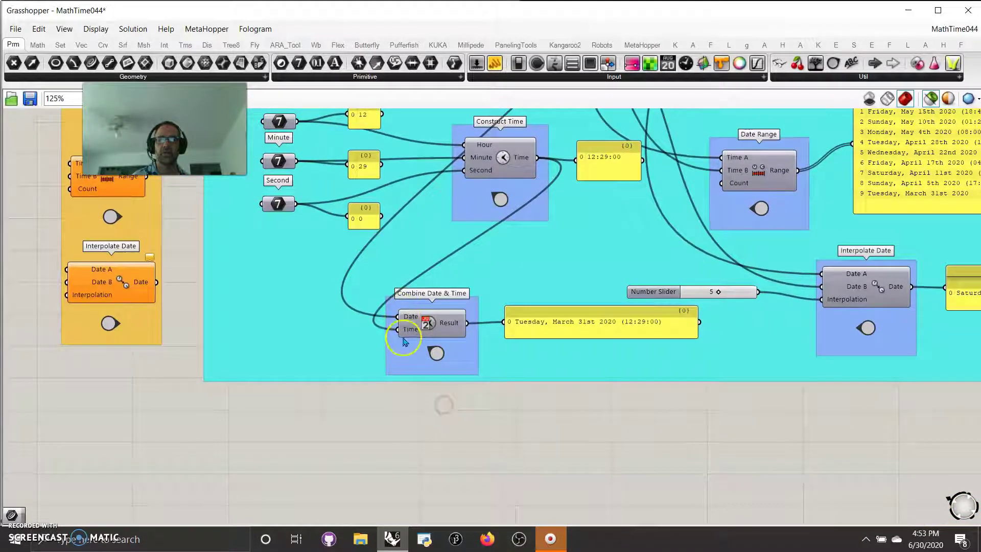
right_click_drag(201, 368, 358, 444)
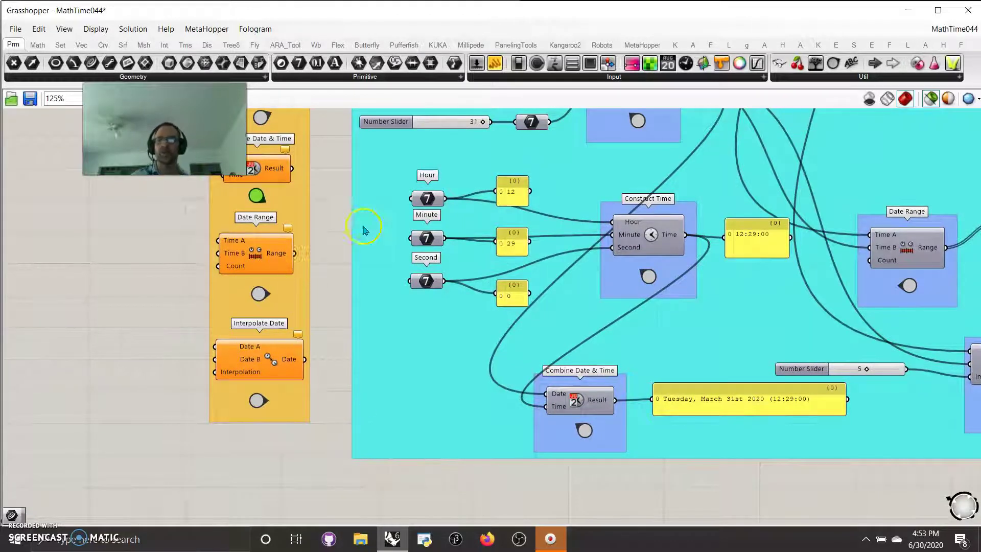
left_click(258, 295)
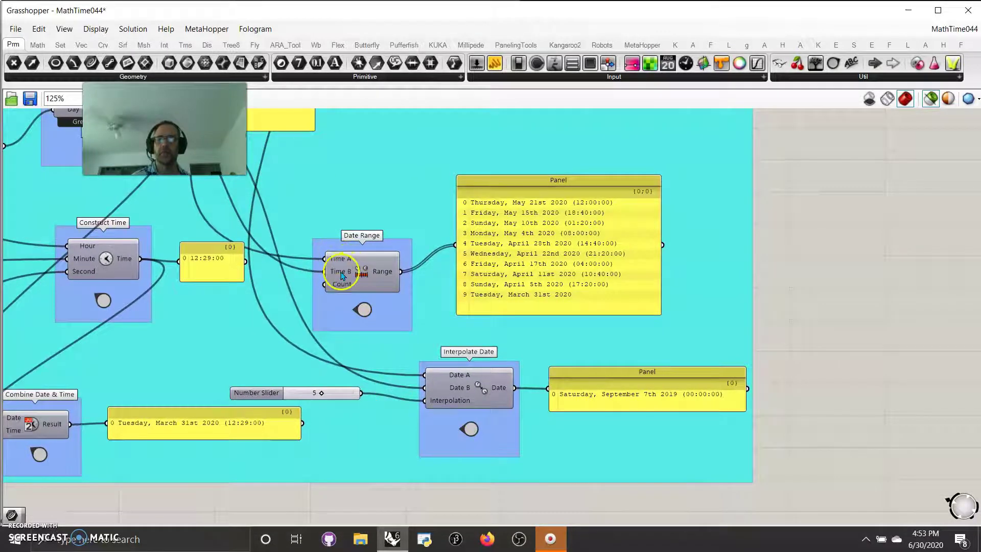
View and close the Date Range component's help documentation.
right_click(360, 272)
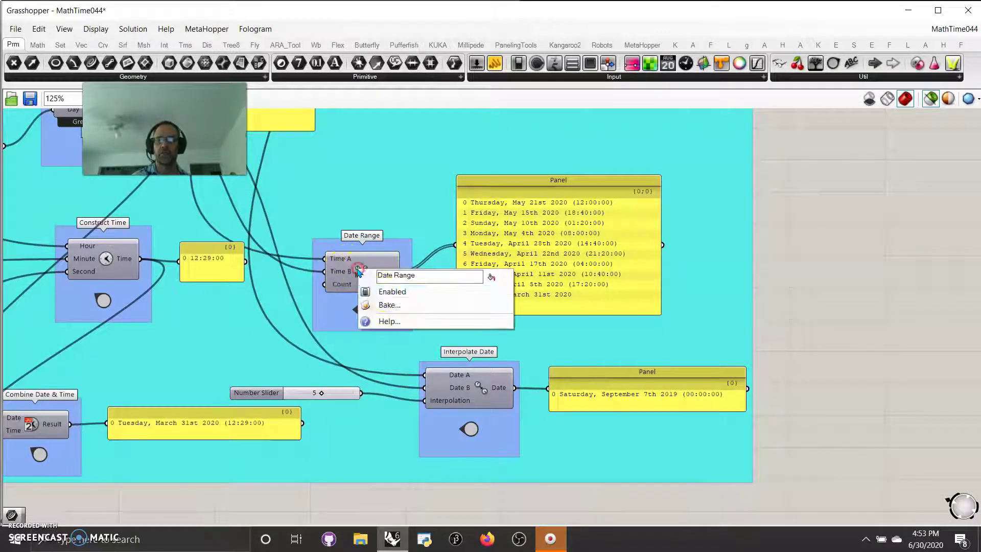
left_click(388, 322)
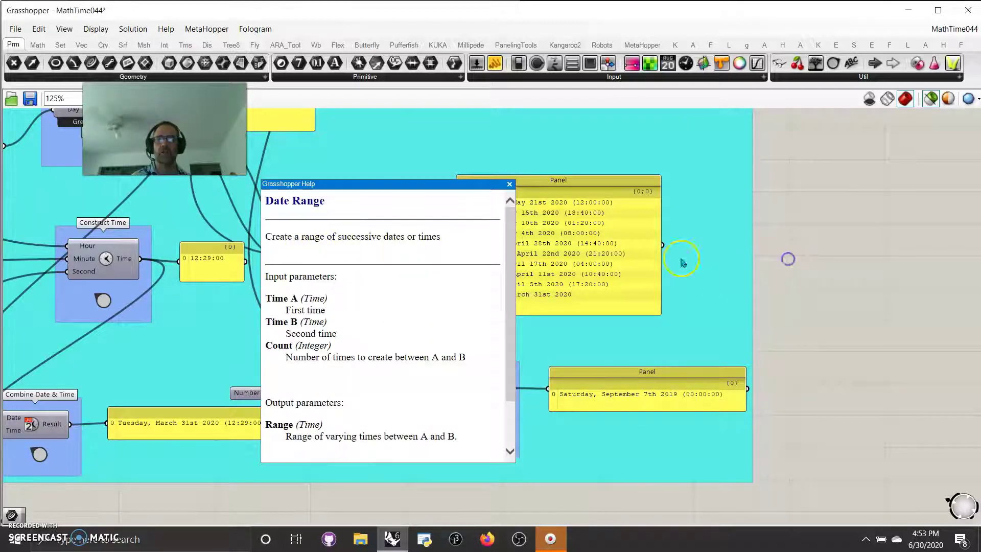
left_click(509, 184)
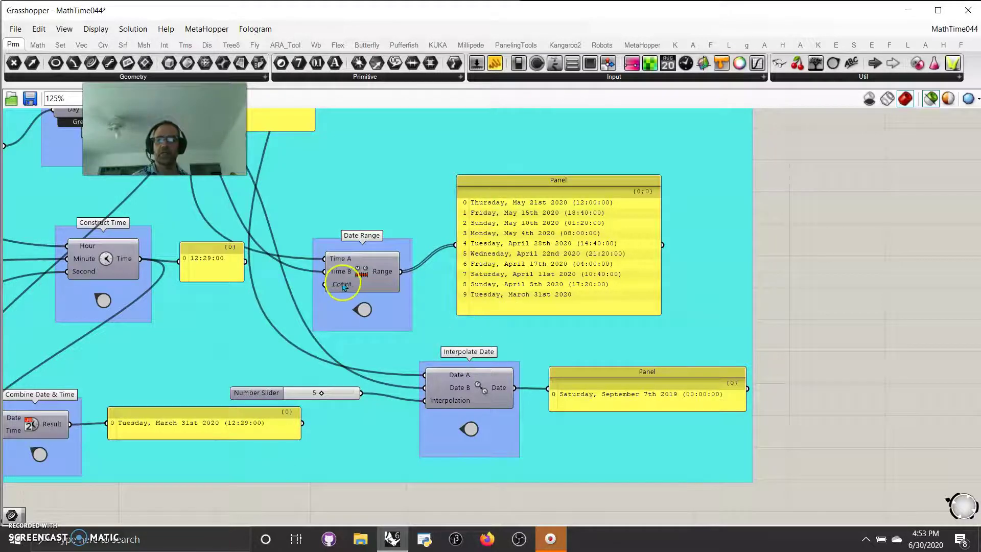
Add a Number Slider set to 2 and wire it into Date Range's Count.
mouse_move(342, 288)
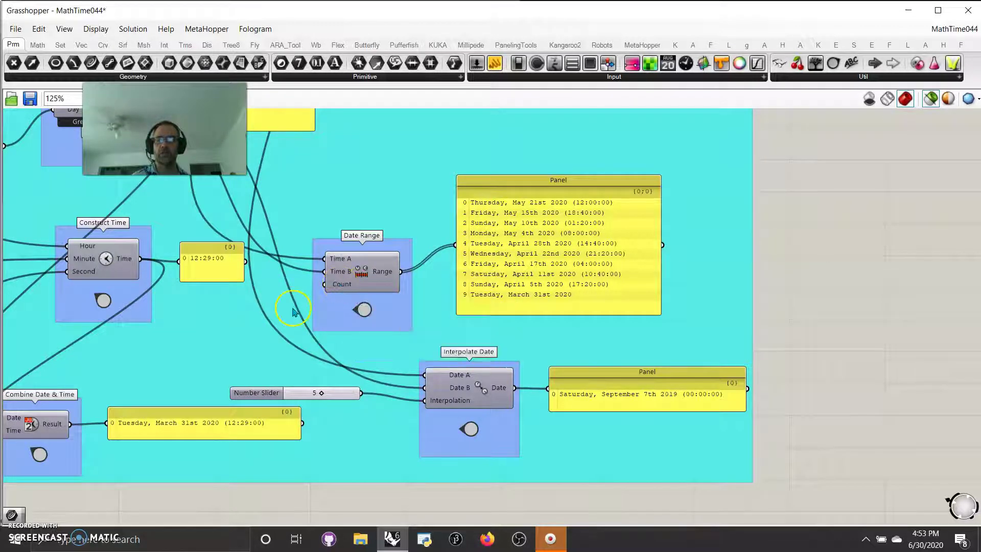
double_click(223, 321)
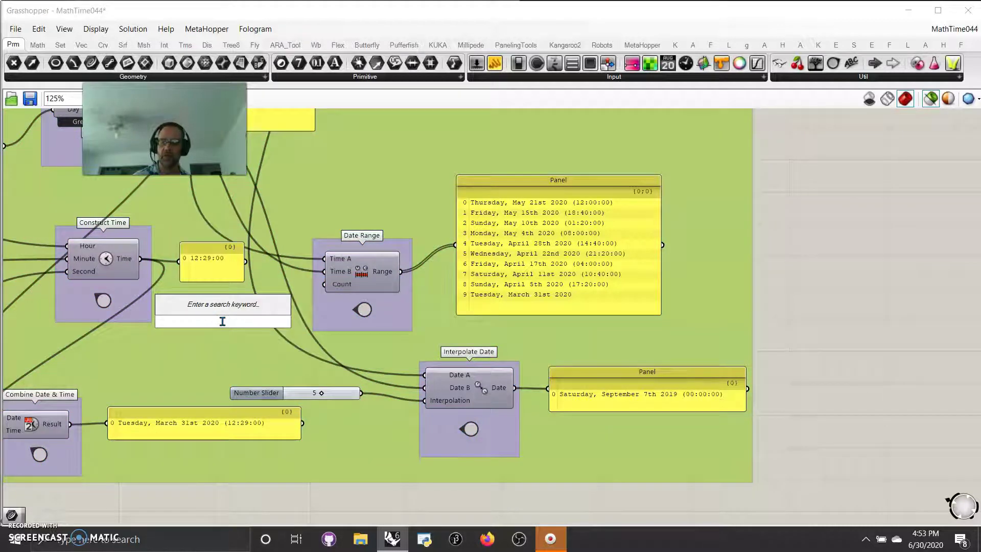
type("2")
key("Return")
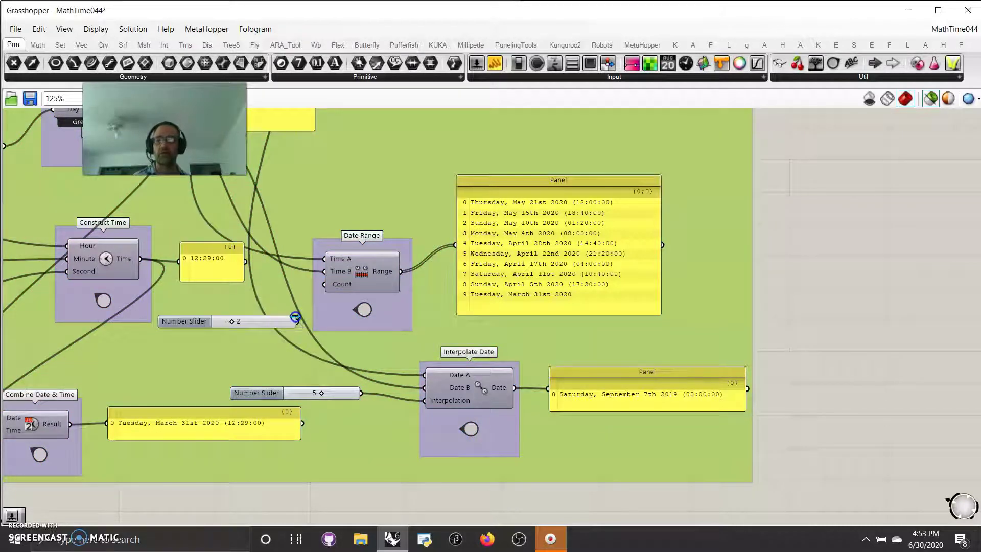
left_click_drag(302, 327, 325, 284)
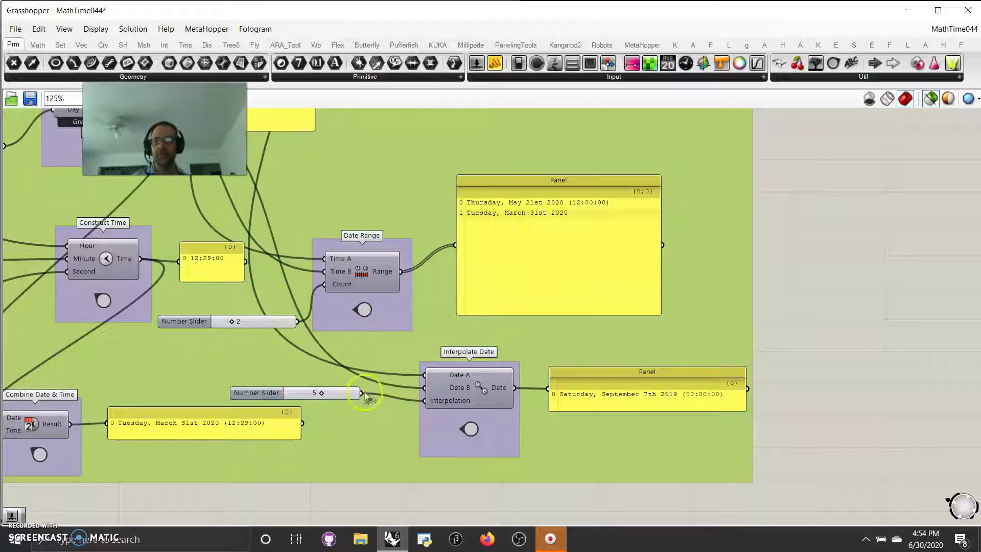
left_click(340, 395)
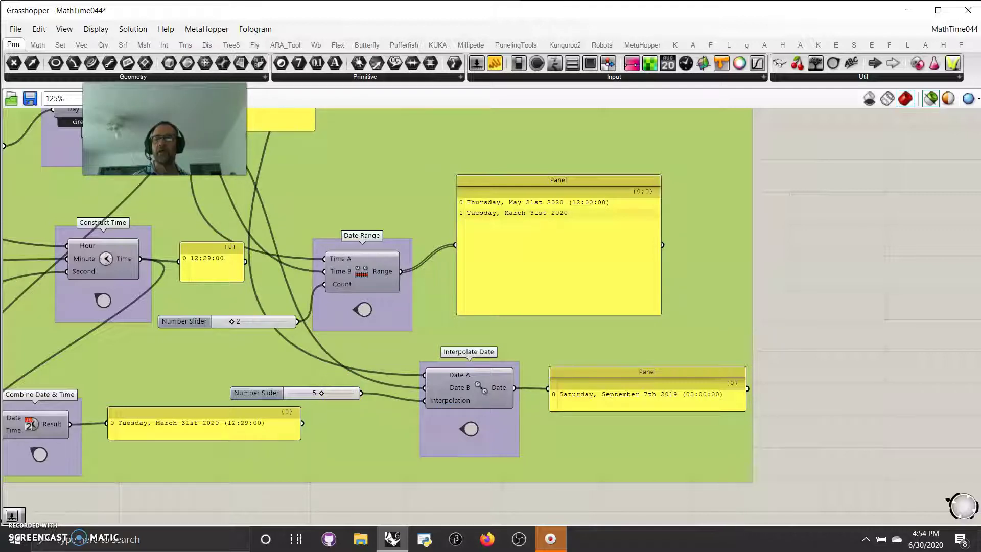
Bring the Interpolate Date example into view and open its help documentation.
left_click(470, 428)
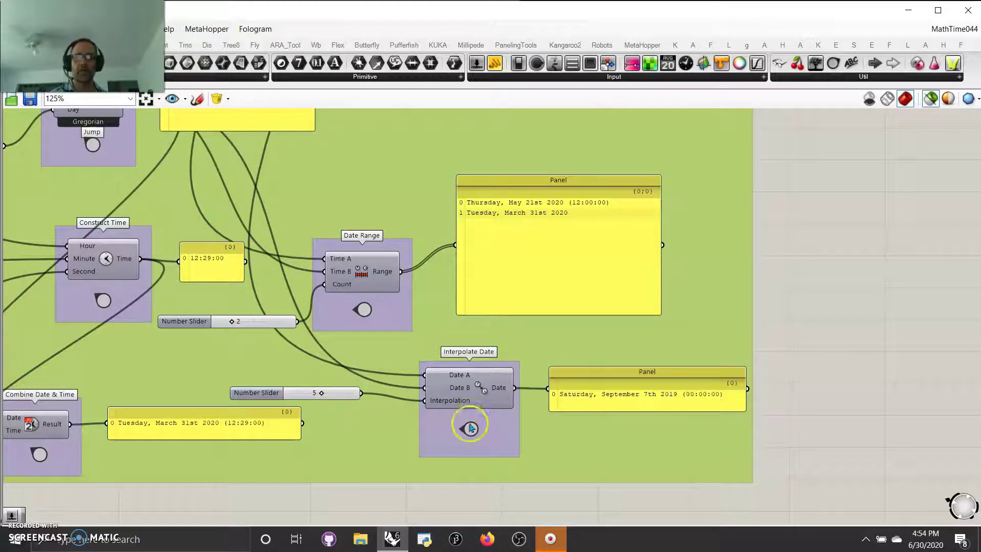
right_click_drag(376, 456, 423, 437)
left_click(509, 379)
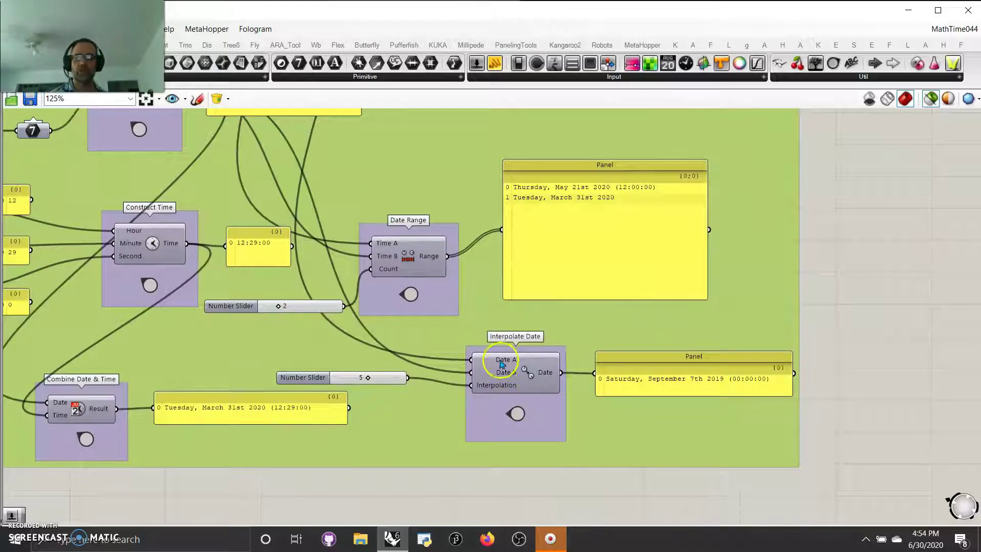
left_click_drag(516, 417, 483, 387)
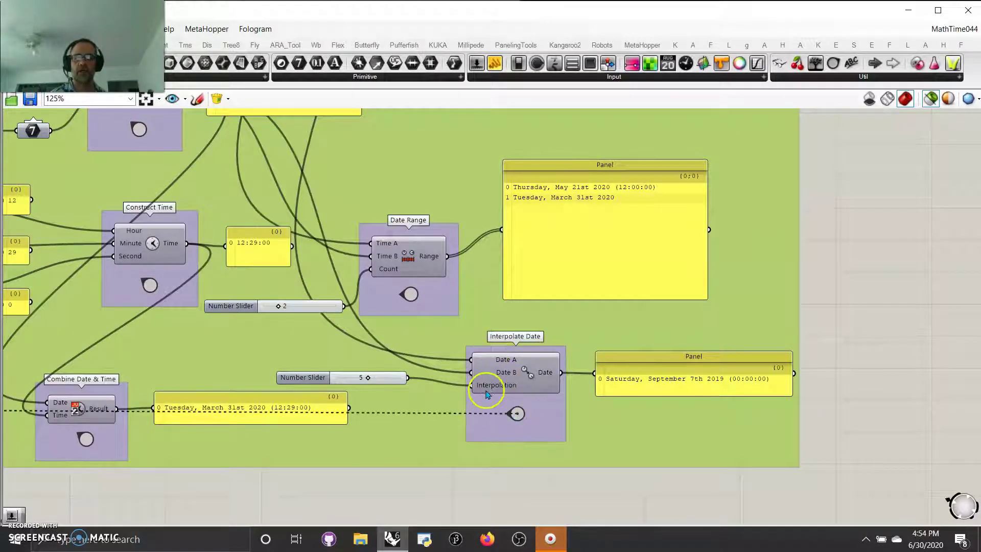
right_click(526, 372)
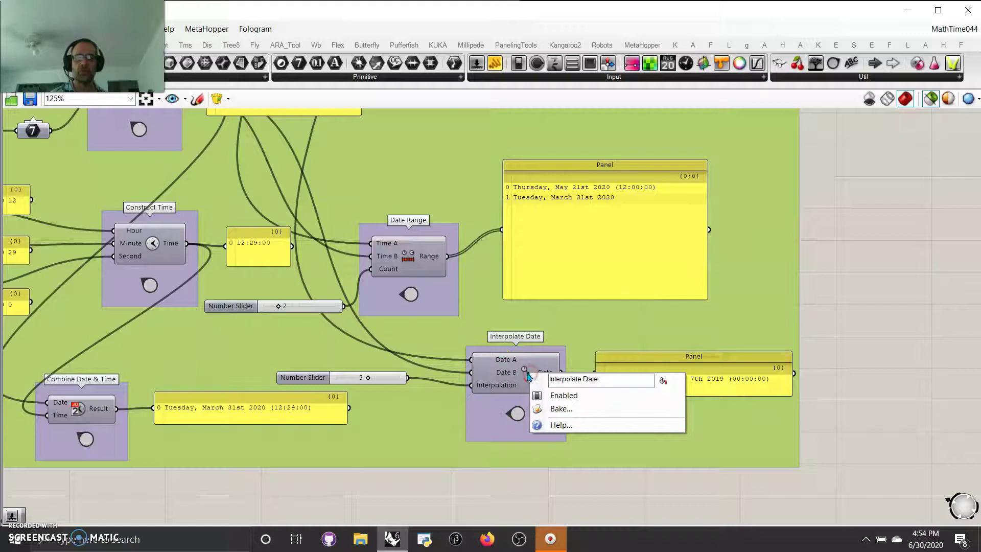
left_click(564, 426)
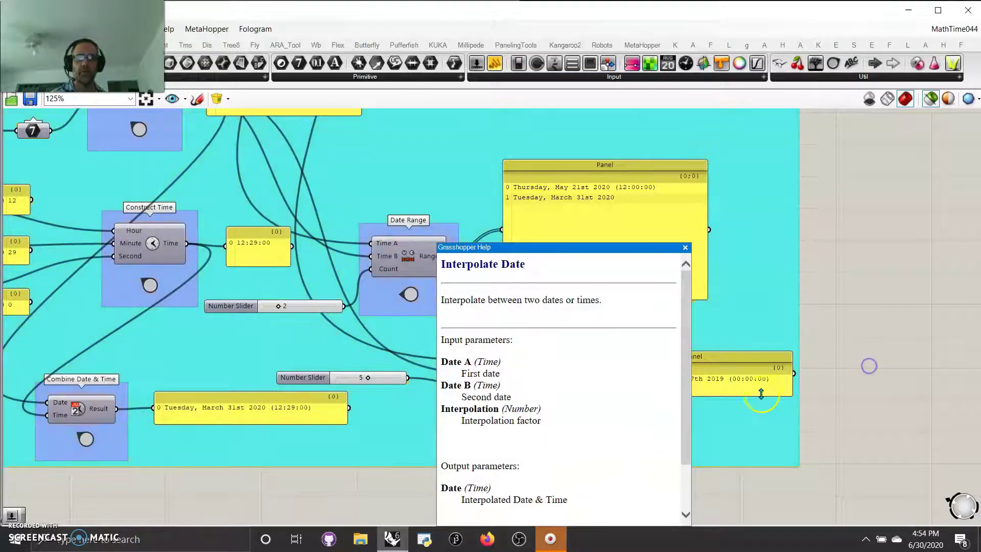
Close the help and move the Interpolate Date slider off 5, giving an earlier 2019 date.
left_click(684, 248)
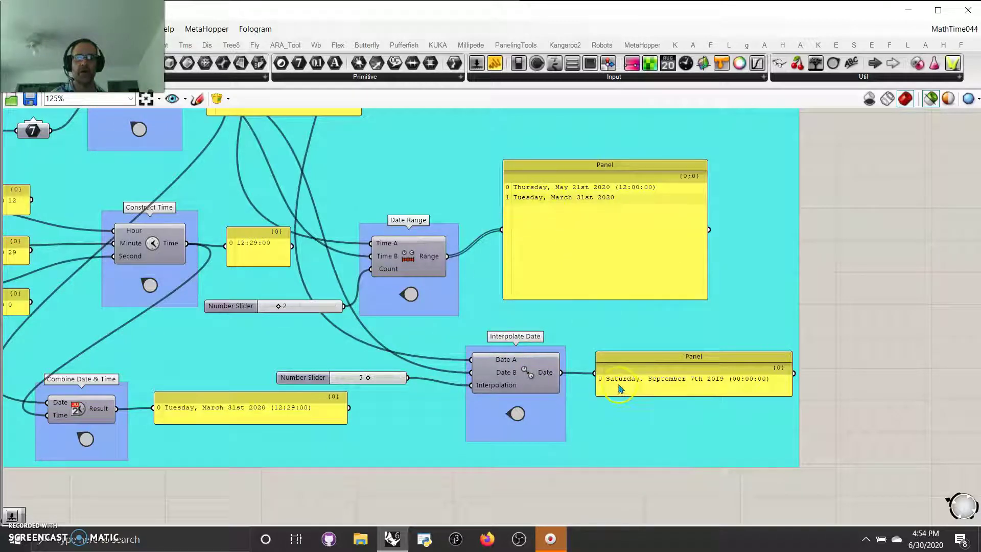
mouse_move(367, 380)
left_mouse_down()
mouse_move(380, 381)
mouse_move(352, 379)
mouse_move(372, 379)
left_mouse_up()
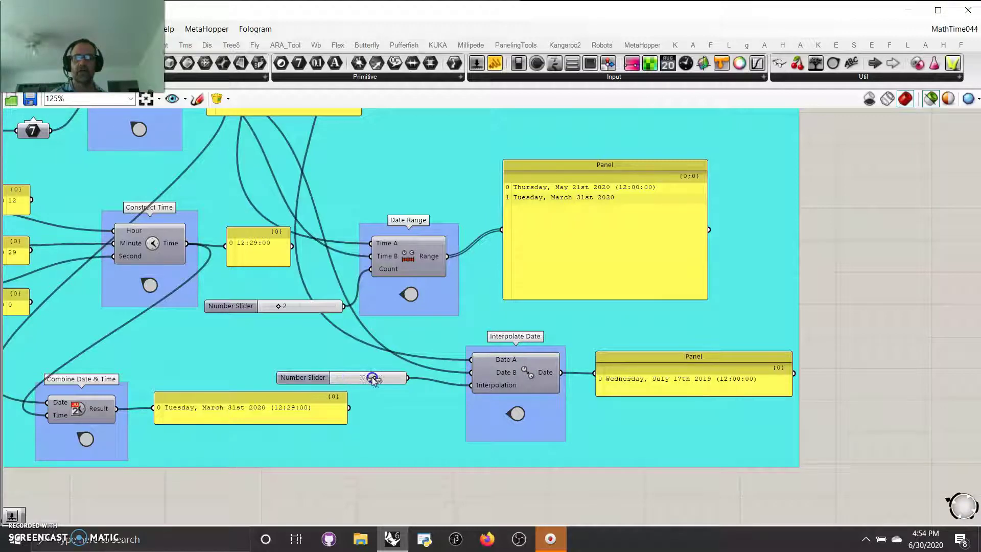
left_click(516, 414)
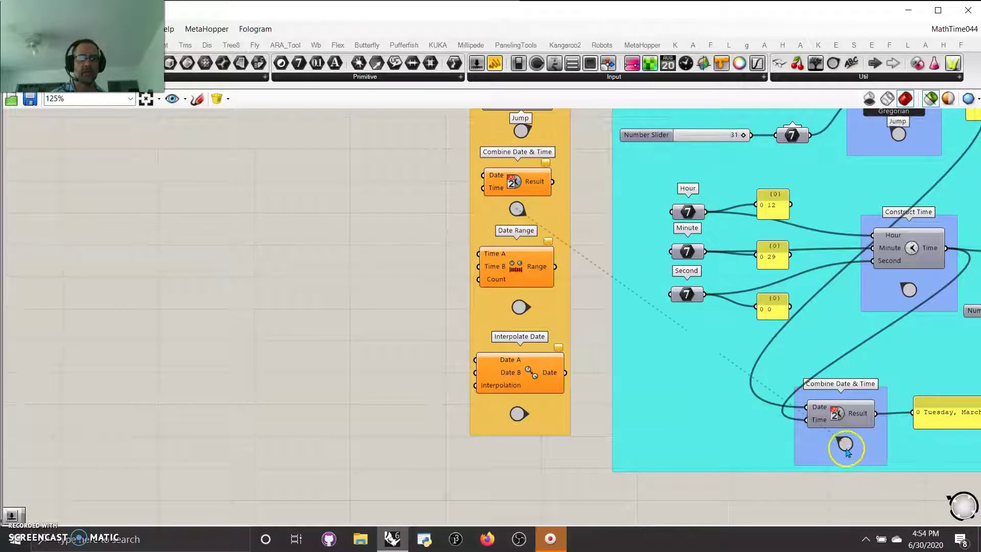
Zoom out to 40% to show the whole MATH TIME 044/1001 definition with its header.
scroll(606, 327, "down", 5)
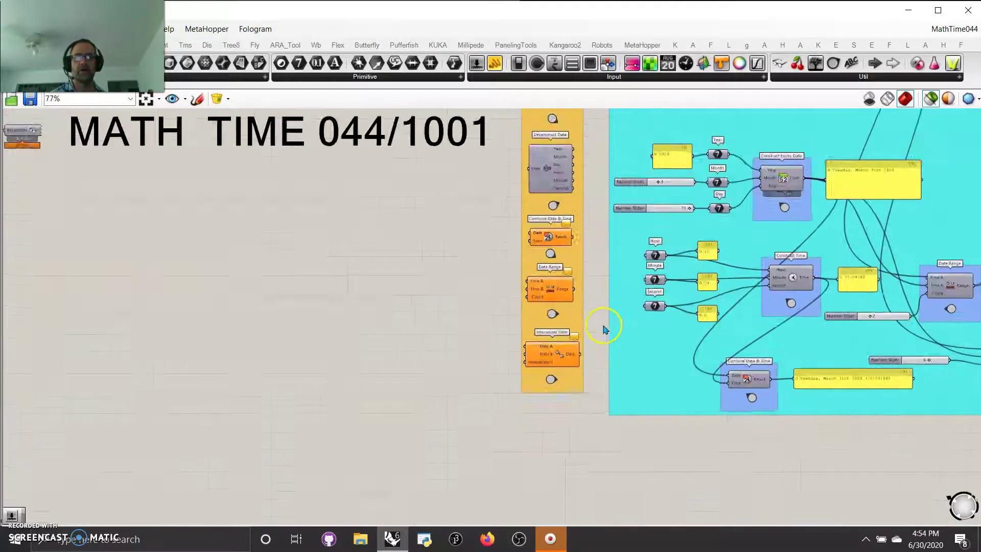
right_click_drag(604, 333, 429, 352)
scroll(357, 360, "down", 1)
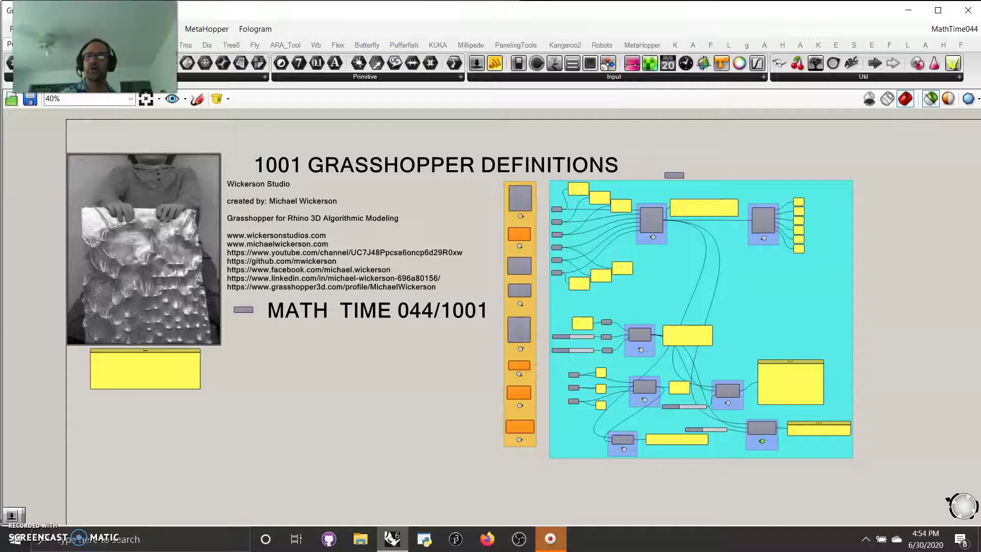
Expand the Math tab's Trig component list, from Cosine to Orthocentre.
left_click(39, 45)
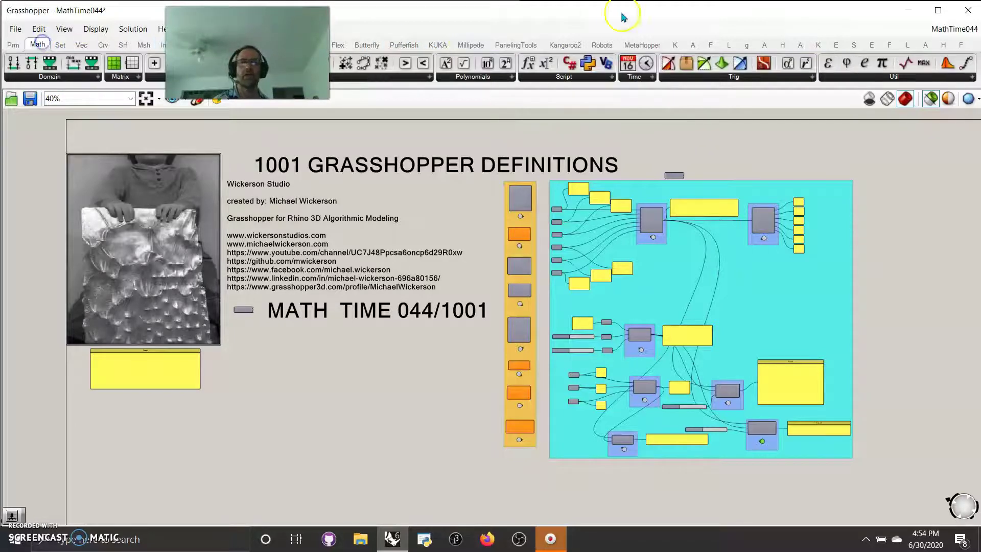
left_click(734, 77)
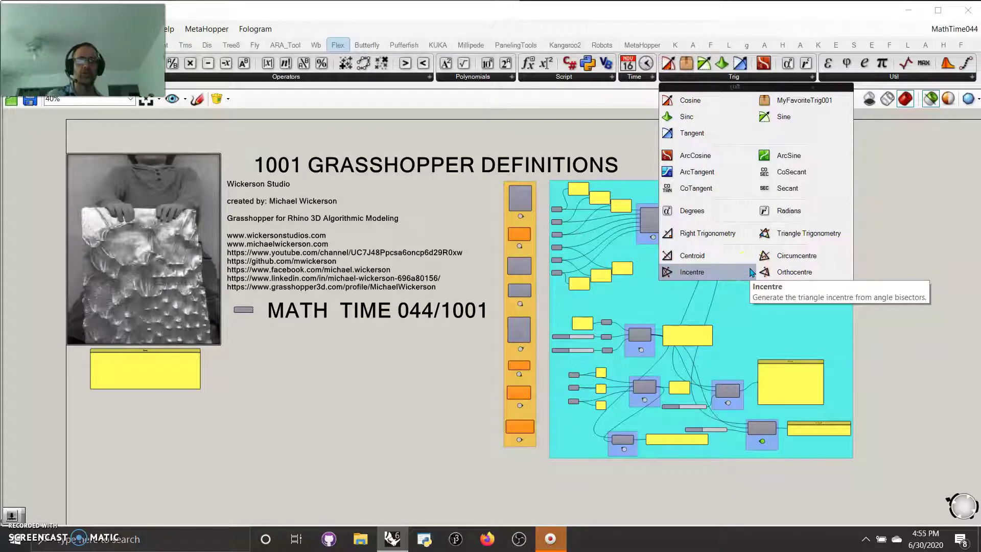
left_click(537, 449)
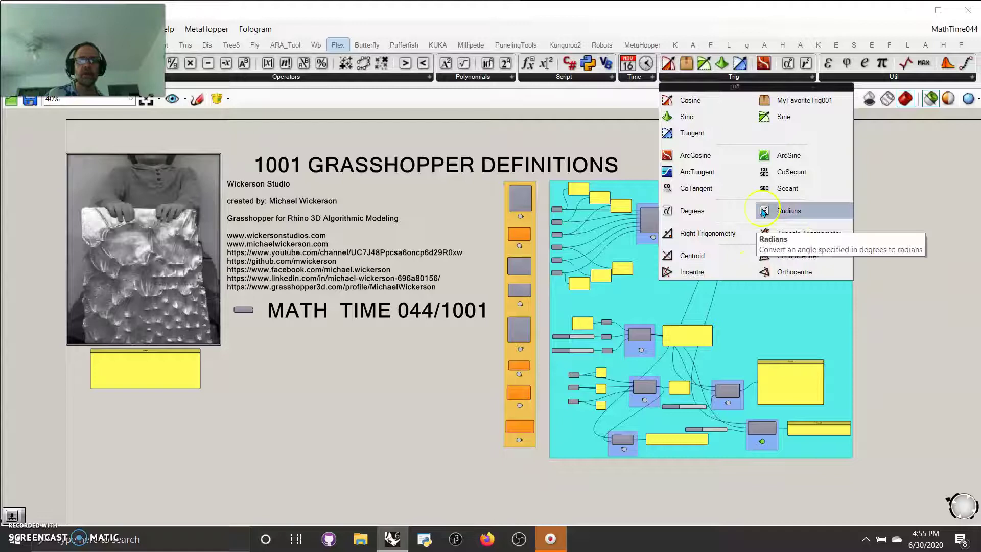